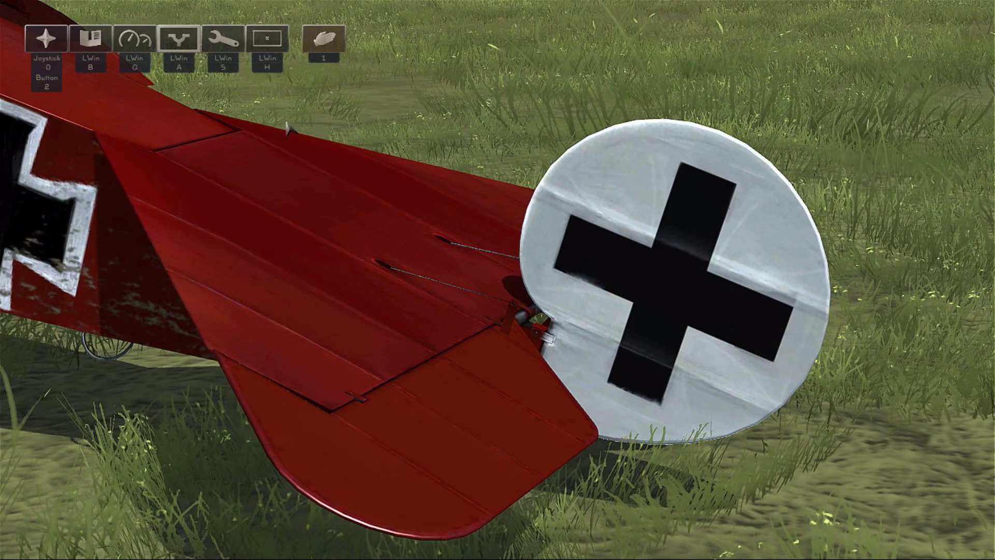
Step: Open the response settings for the Fokker Dr.I and choose the pitch axis for editing
click(220, 47)
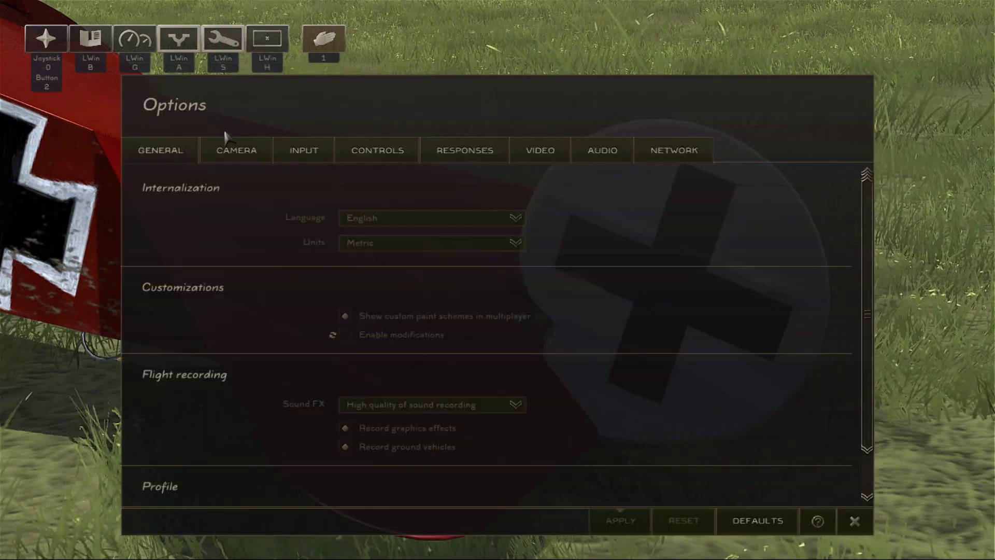
click(456, 156)
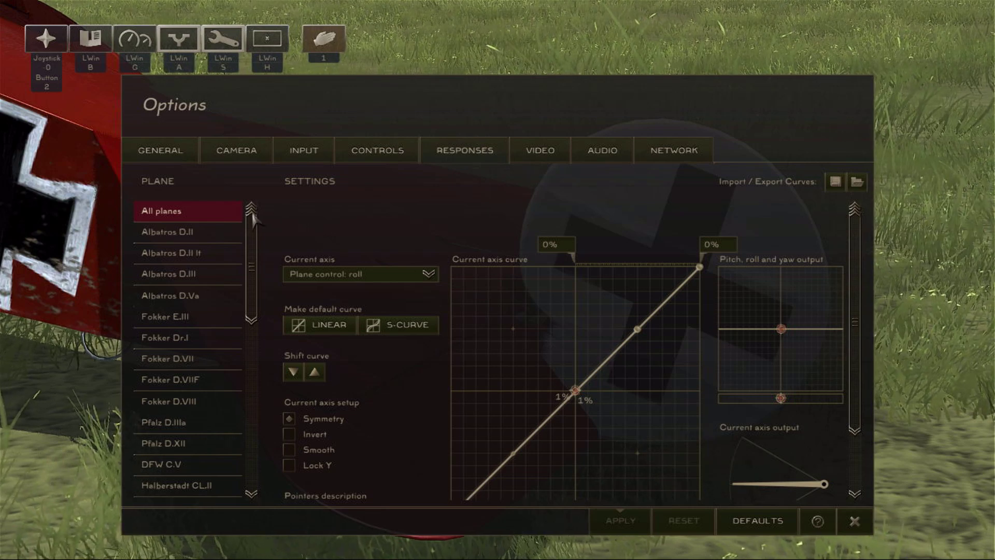
scroll(254, 231, down, 3)
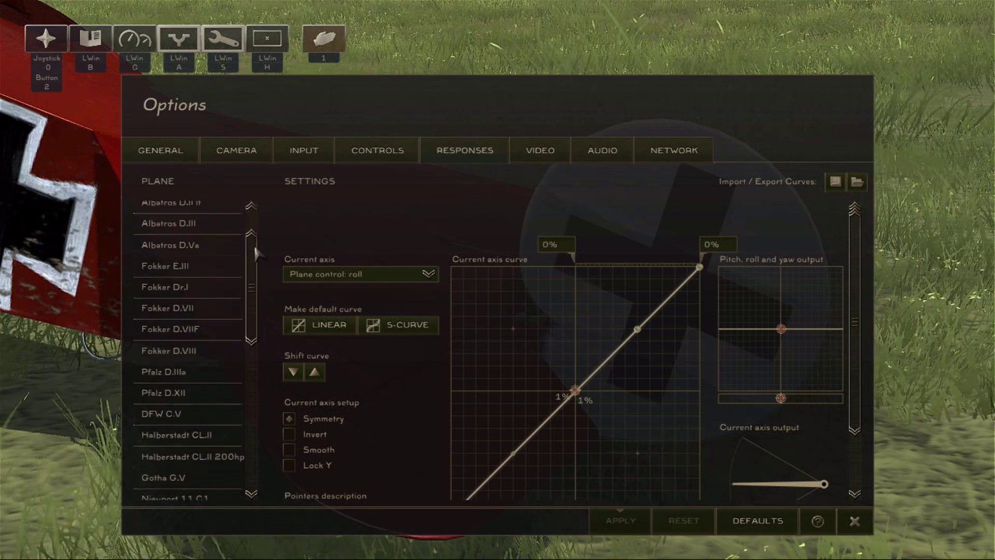
click(174, 295)
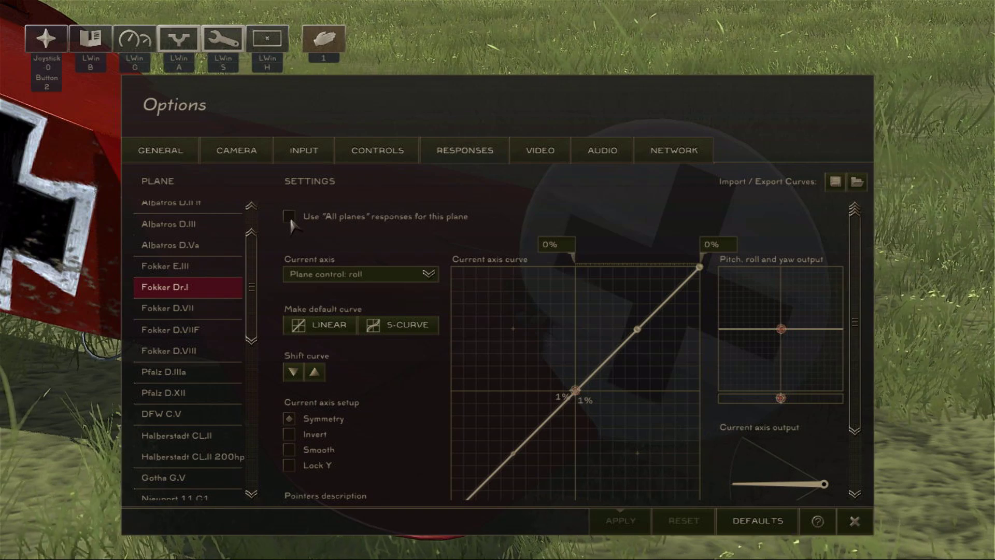
click(429, 275)
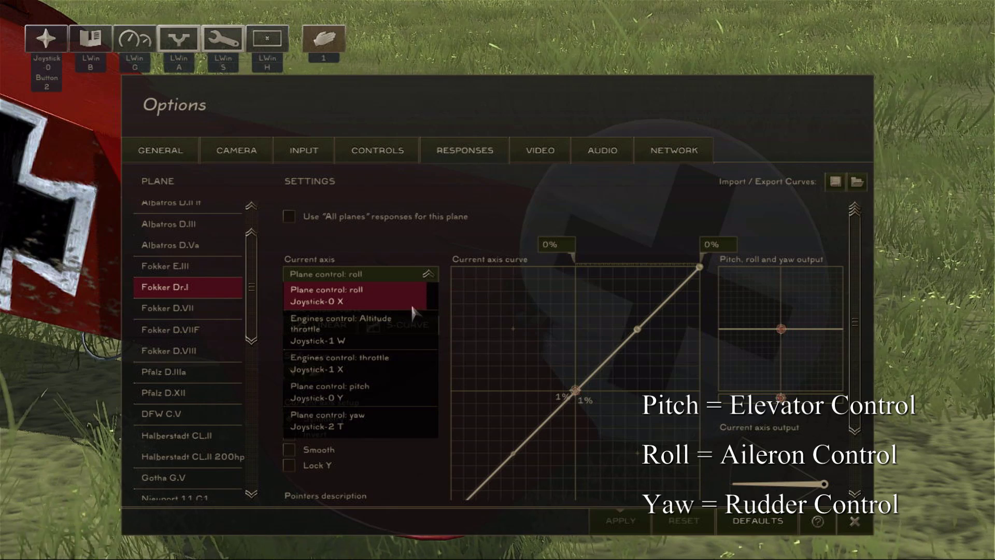
click(366, 392)
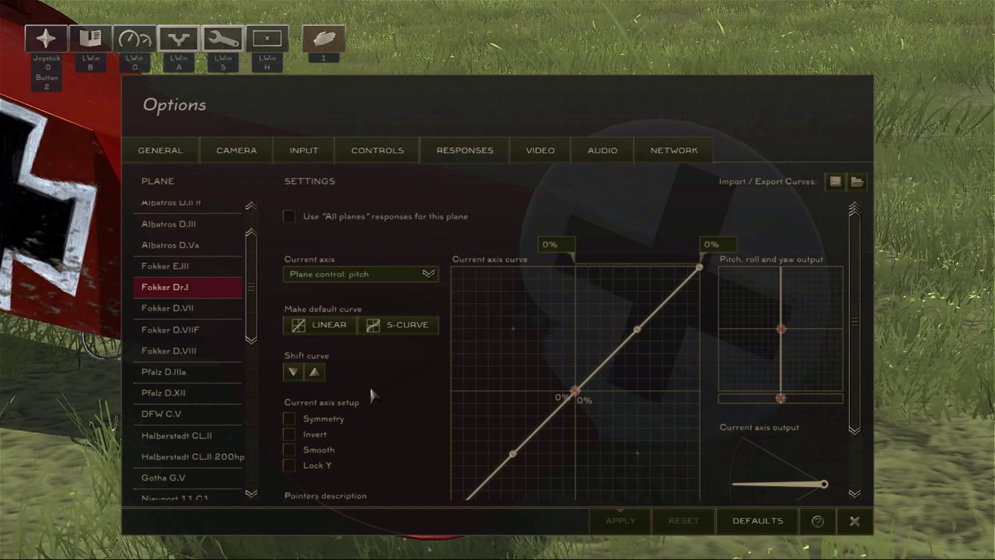
Step: Try moving the upper pitch curve point inward with Symmetry on, and restore the linear curve with Symmetry off
click(290, 420)
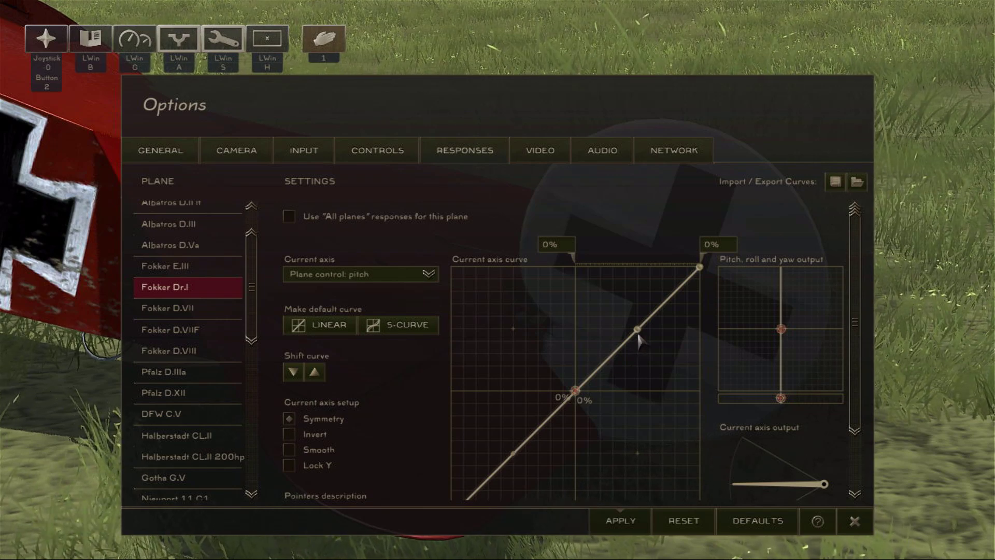
drag(637, 329, 622, 349)
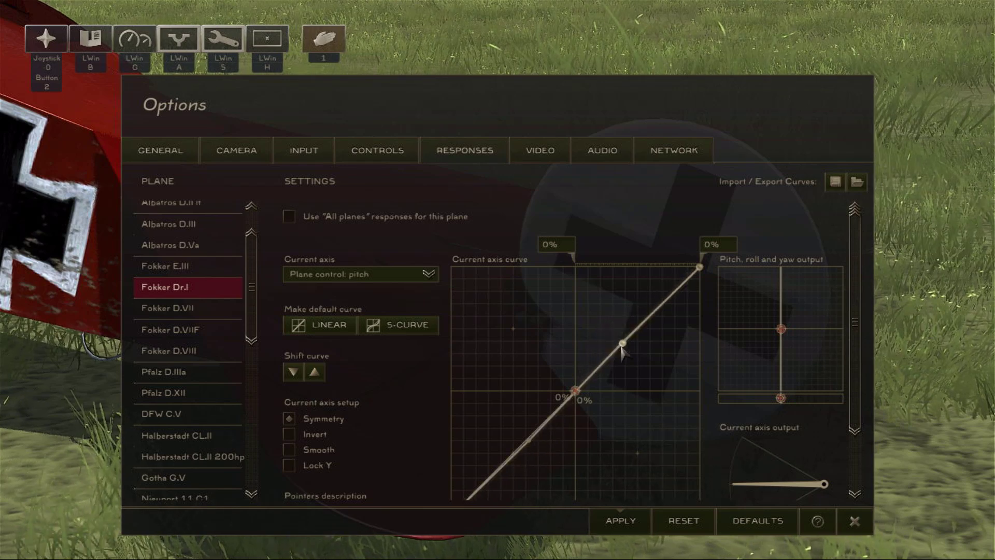
click(309, 326)
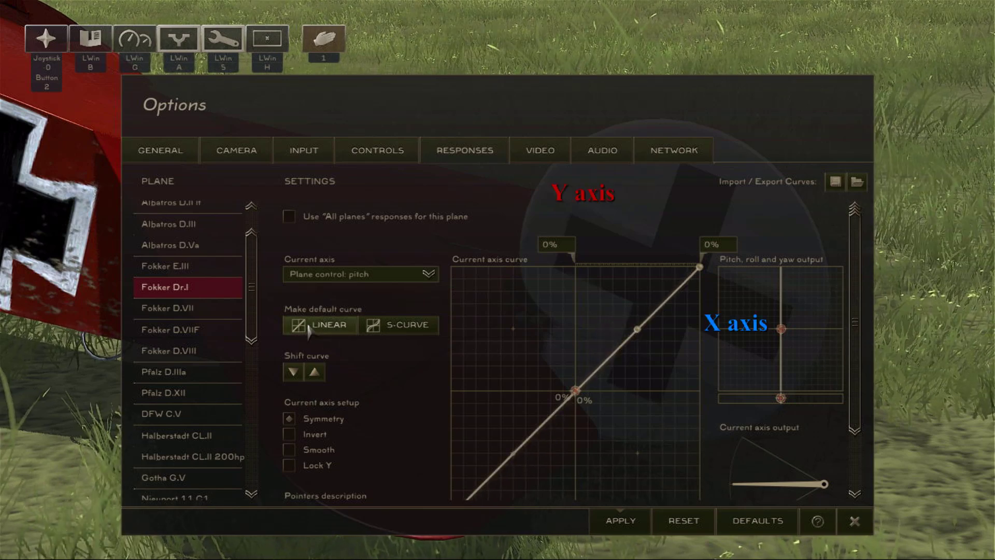
click(289, 418)
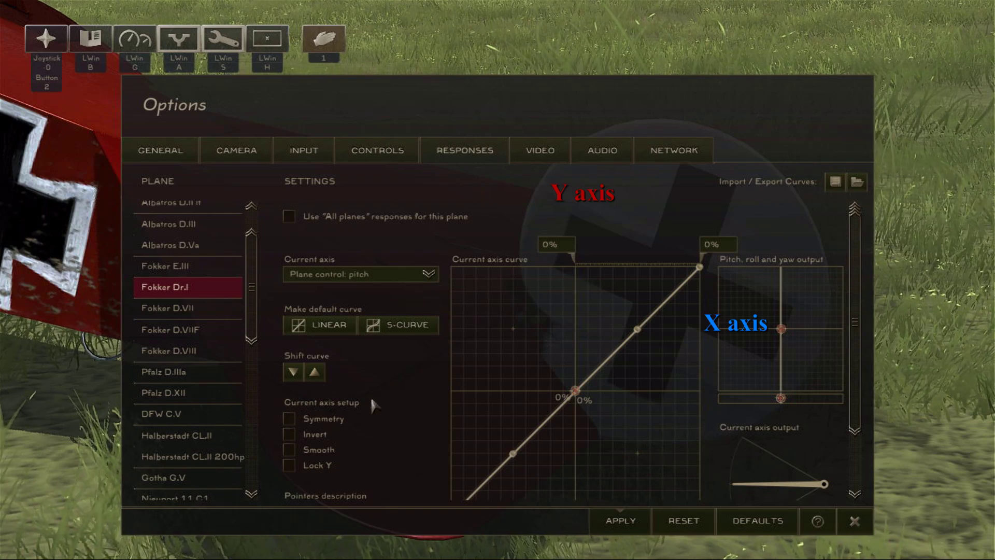
Step: Bend the pitch curve by lowering its upper point onto the X=0 line and nudging its lower point, and apply it
scroll(380, 402, down, 2)
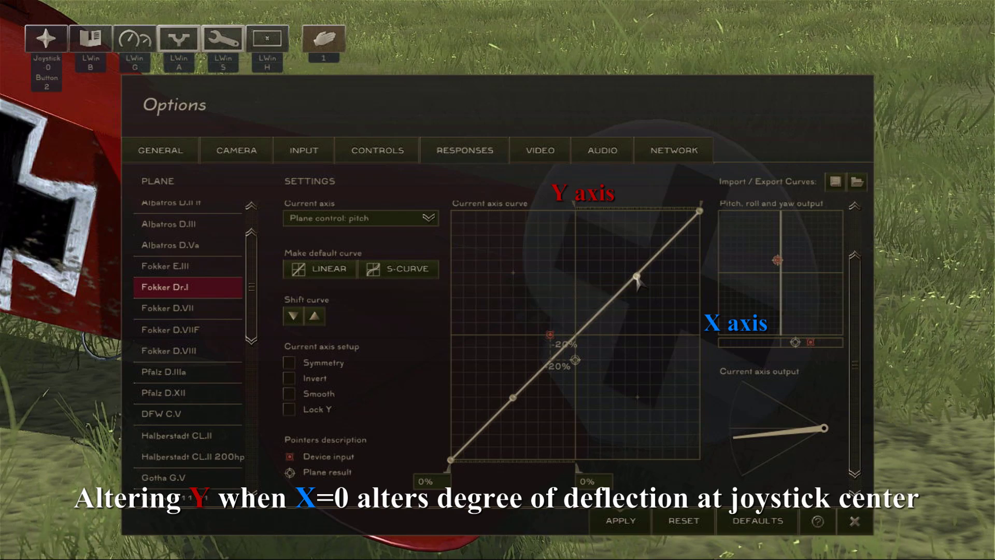
drag(638, 279, 576, 389)
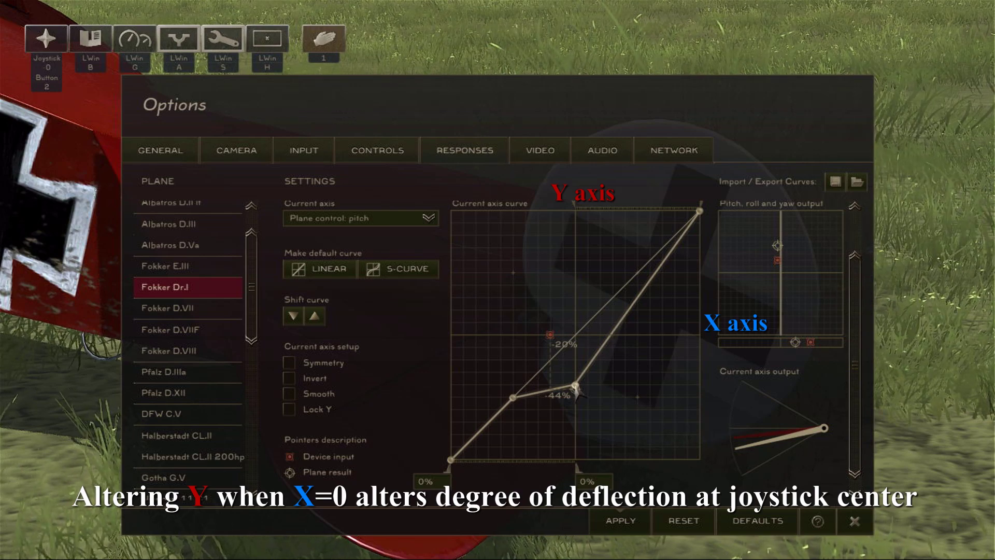
mouse_move(578, 389)
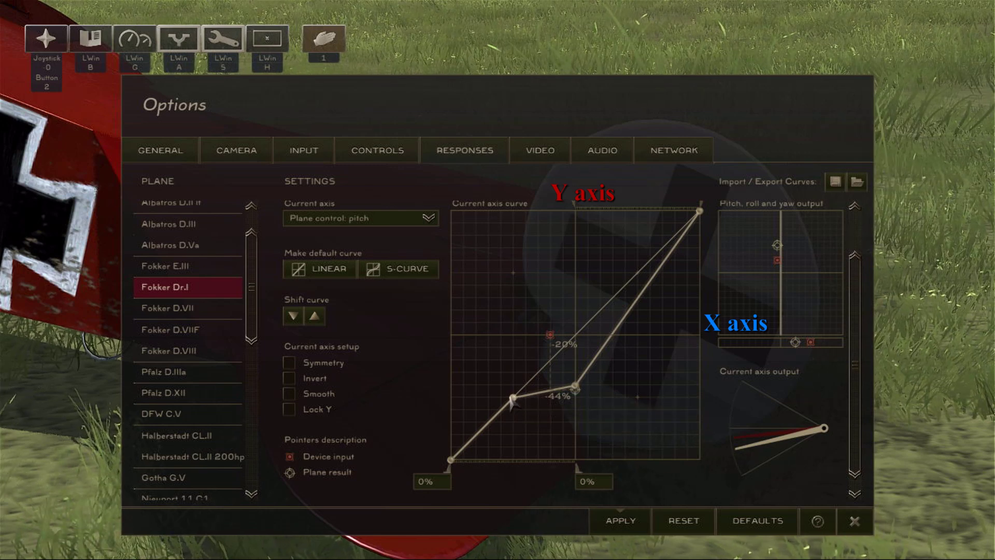
mouse_move(513, 403)
drag(513, 402, 526, 415)
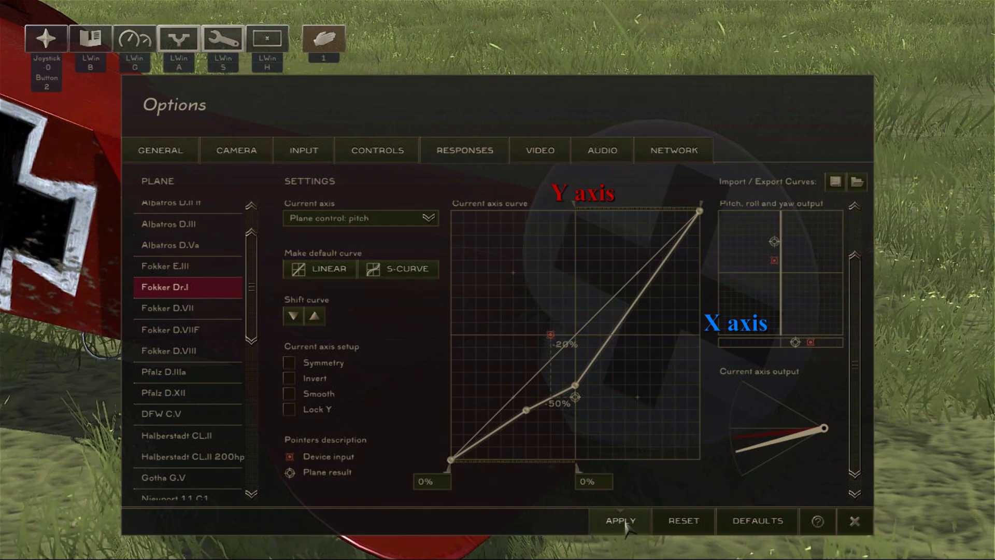
click(851, 521)
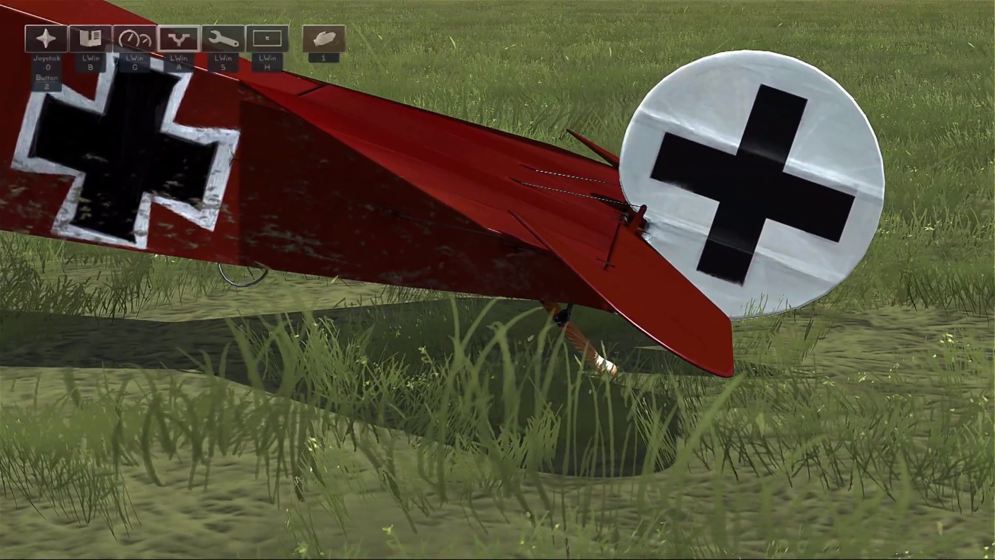
Step: Reset the Fokker Dr.I pitch curve to the linear default, apply it and leave the options
click(224, 39)
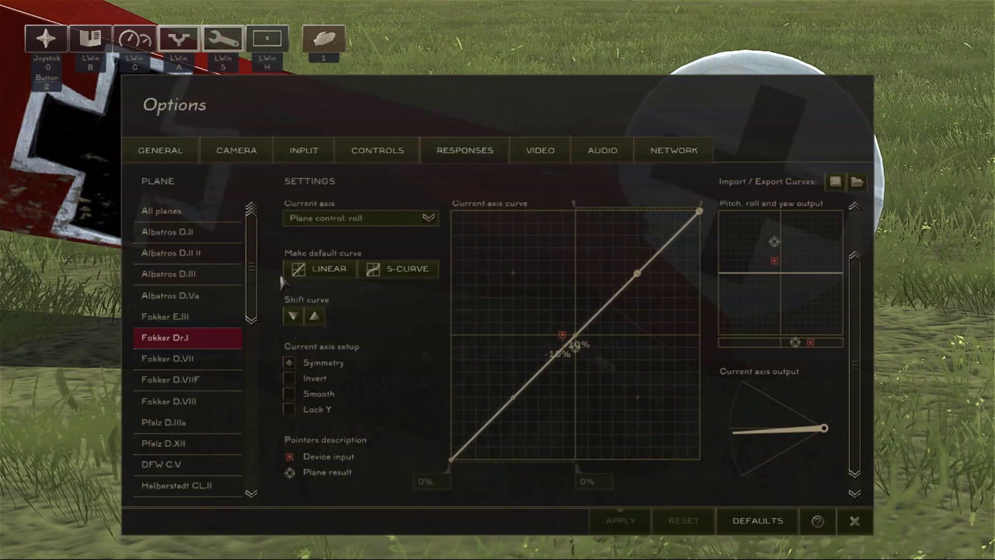
click(332, 218)
click(353, 332)
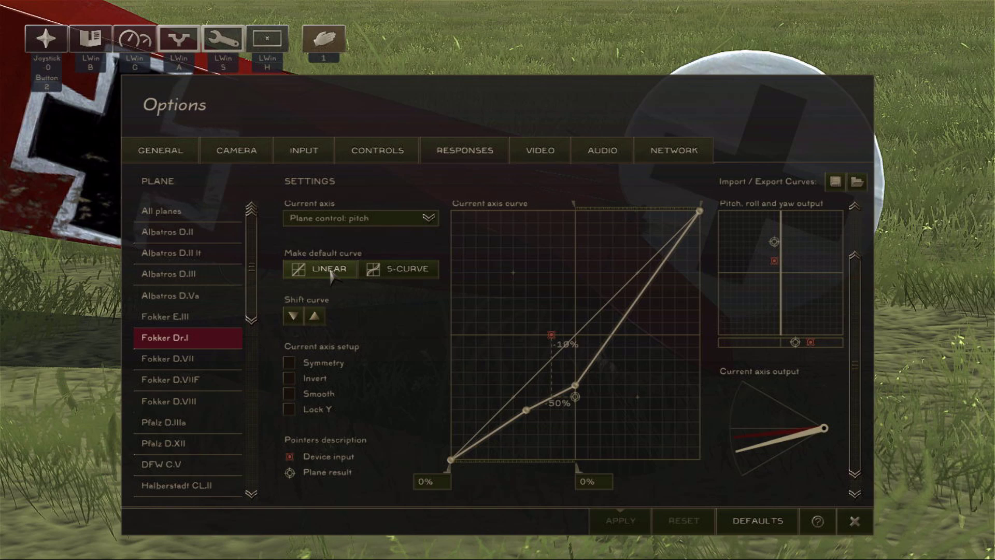
click(322, 269)
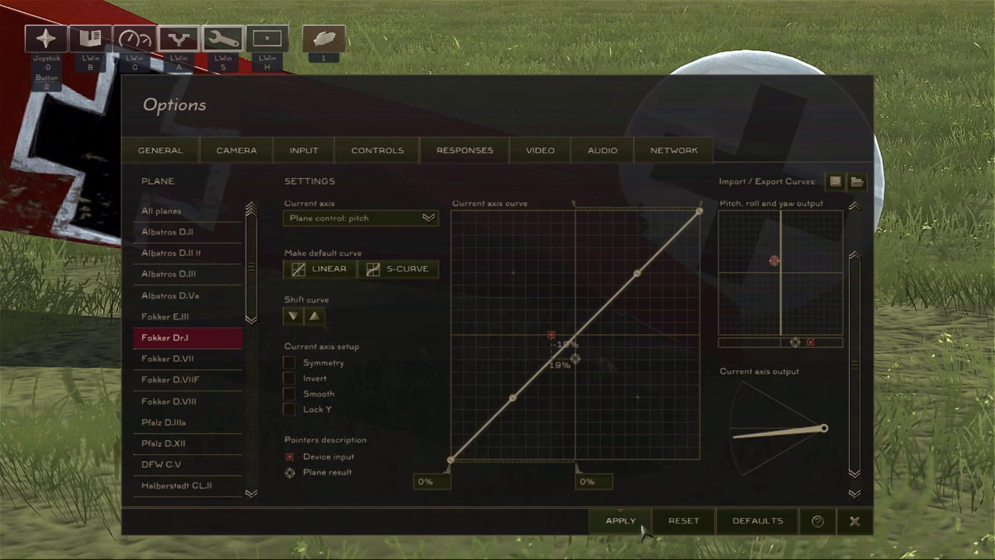
key(Escape)
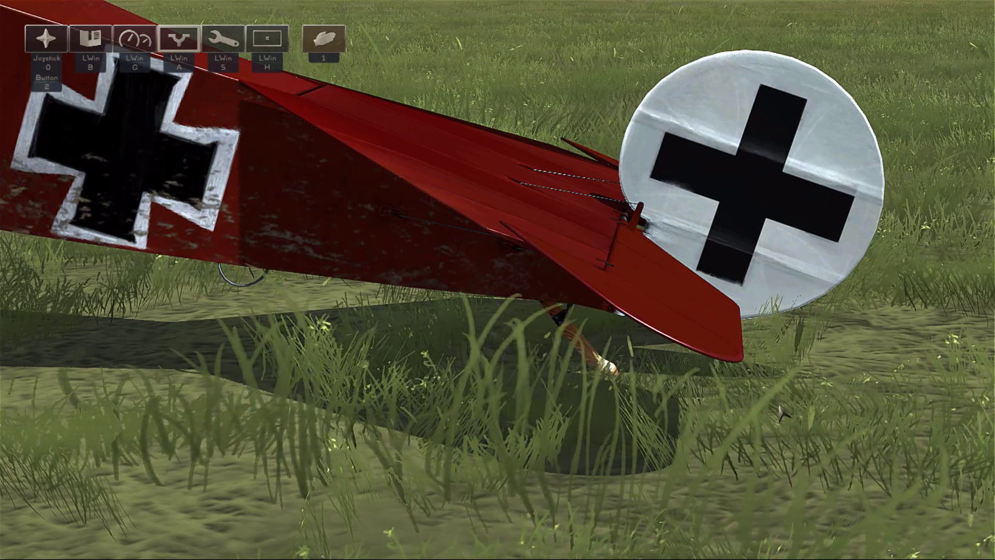
Step: Reopen the response settings and give the Fokker Dr.I yaw axis the default S-curve
click(227, 49)
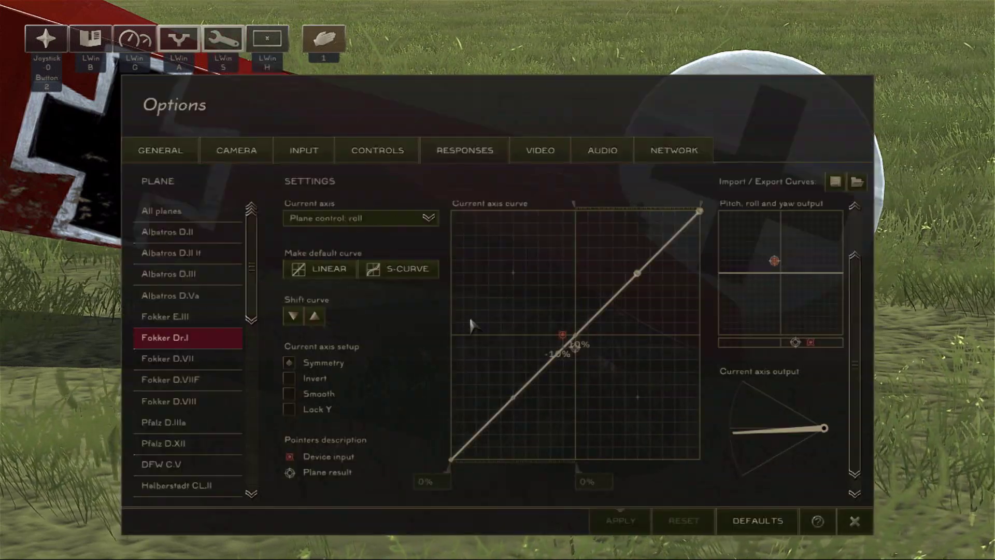
click(432, 222)
click(355, 371)
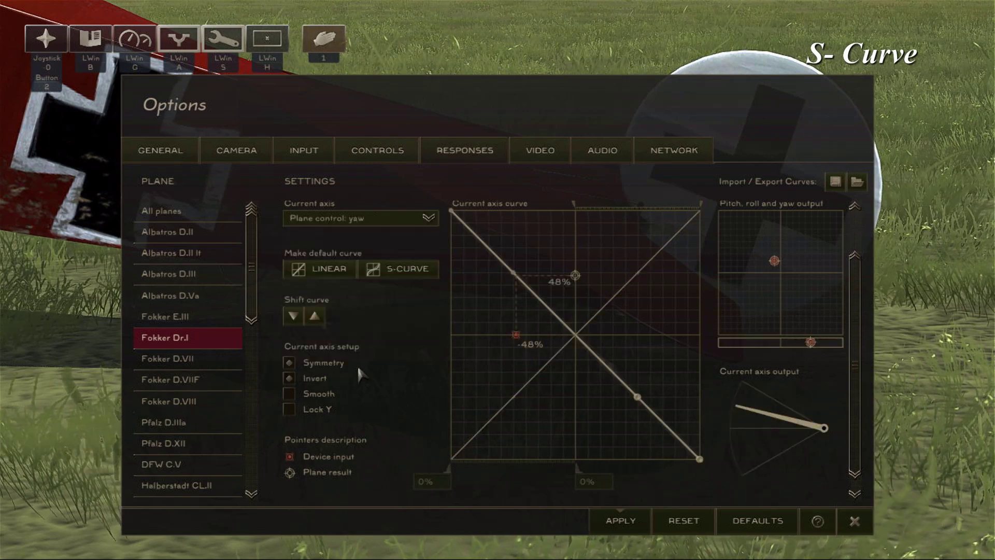
click(401, 277)
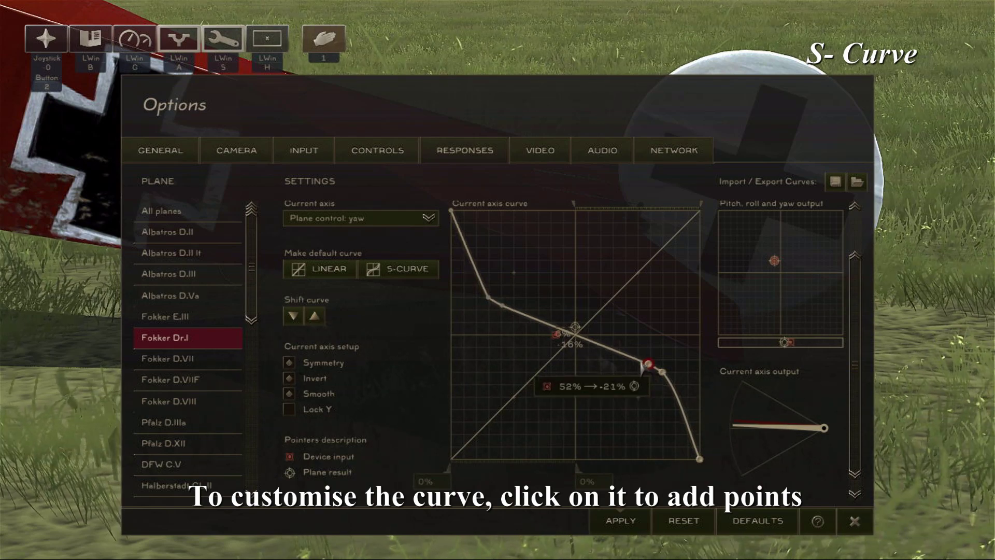
Step: Add seven extra control points along the middle section of the yaw S-curve, on both sides of its centre
click(637, 356)
click(608, 348)
click(589, 342)
click(549, 325)
click(525, 316)
click(599, 345)
click(627, 352)
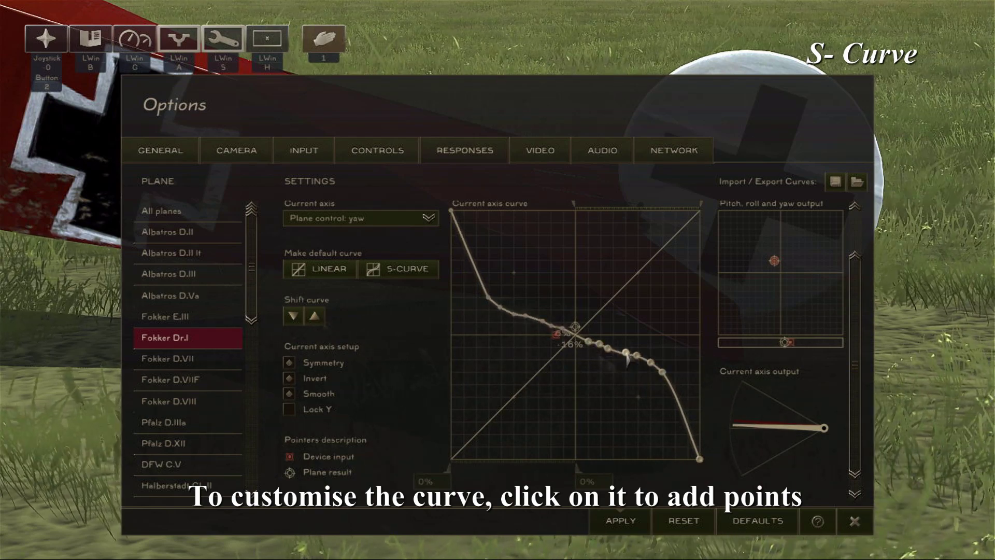
Step: Move the added yaw curve points to round the outer ends and flatten the curve near the centre
drag(662, 372, 688, 410)
drag(647, 365, 640, 359)
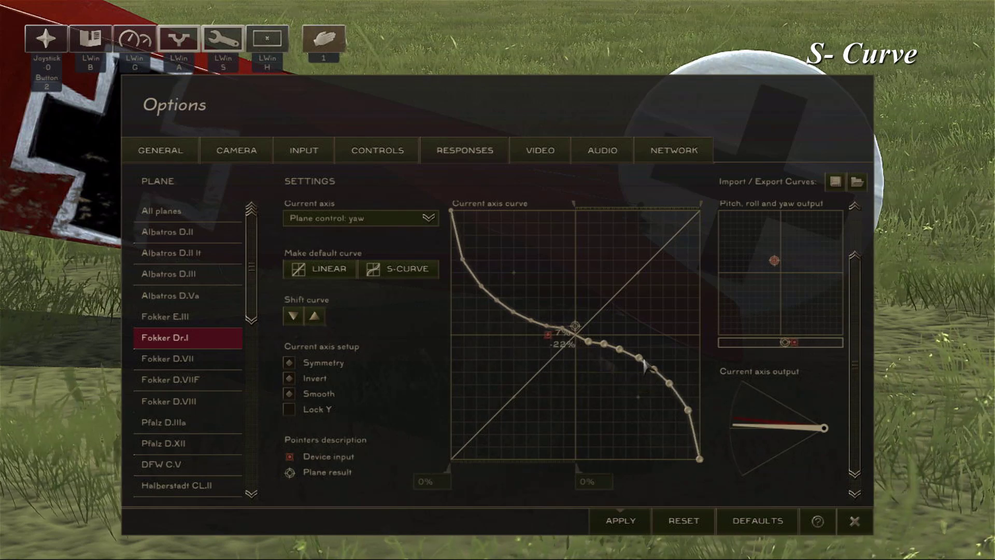
drag(589, 341, 608, 343)
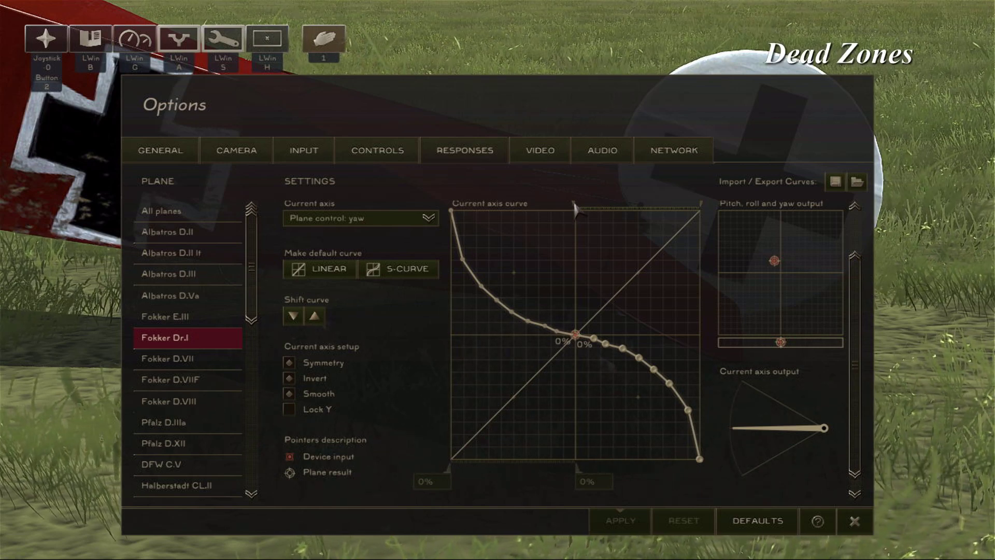
Step: Set a centre dead zone of 13% on the yaw axis and widen it to 47%
mouse_move(576, 208)
mouse_down()
mouse_move(615, 255)
mouse_move(592, 212)
mouse_up()
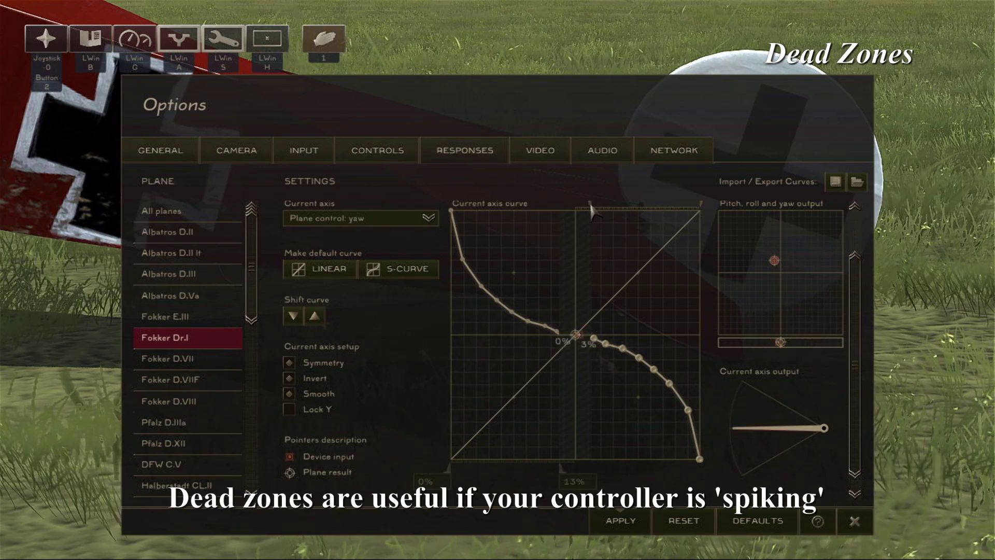
drag(591, 210, 632, 210)
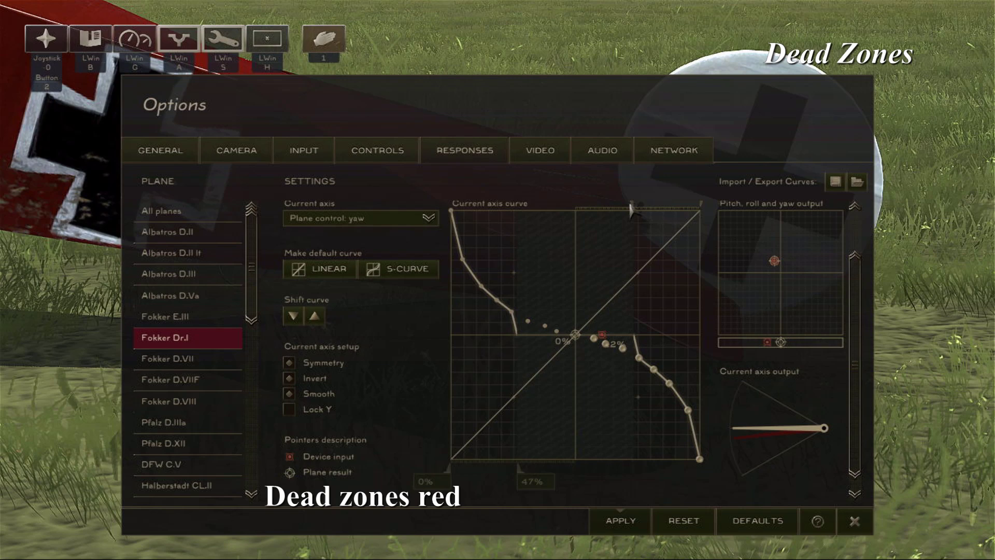